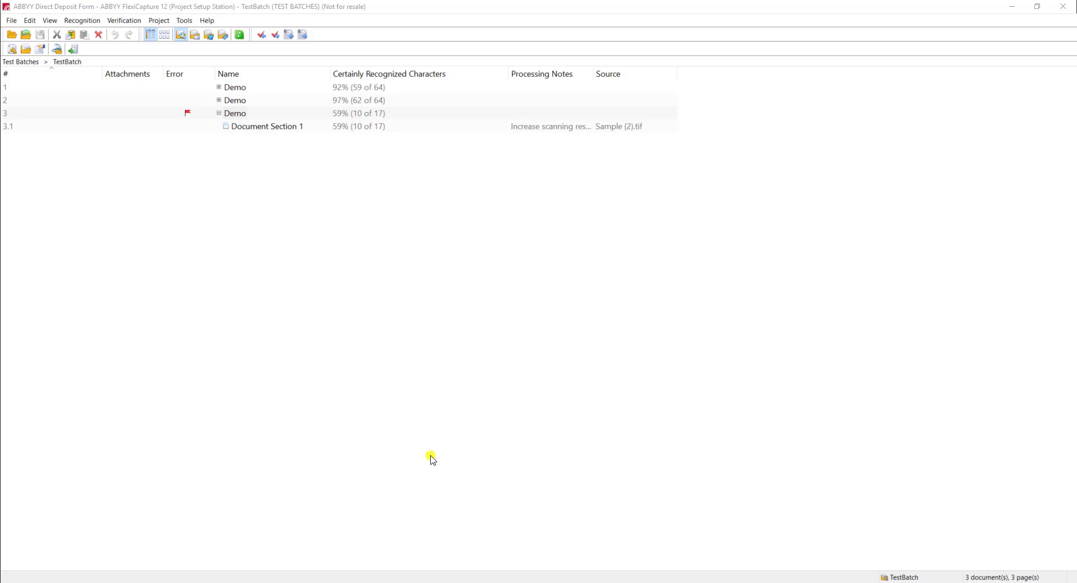
Open the three Demo documents in TestBatch one after another to compare their recognized fields and page images
double_click(240, 88)
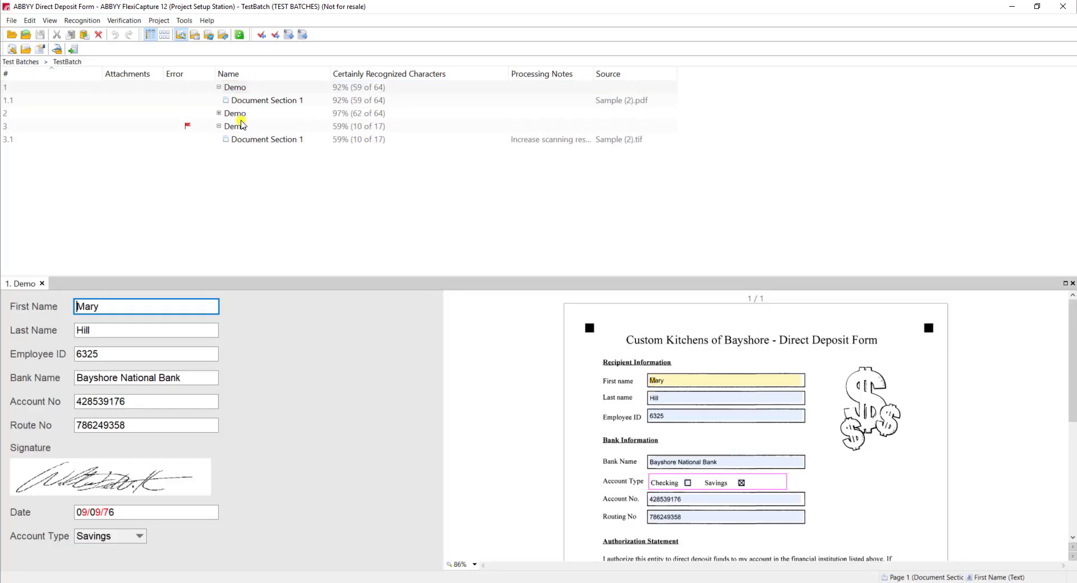
double_click(243, 115)
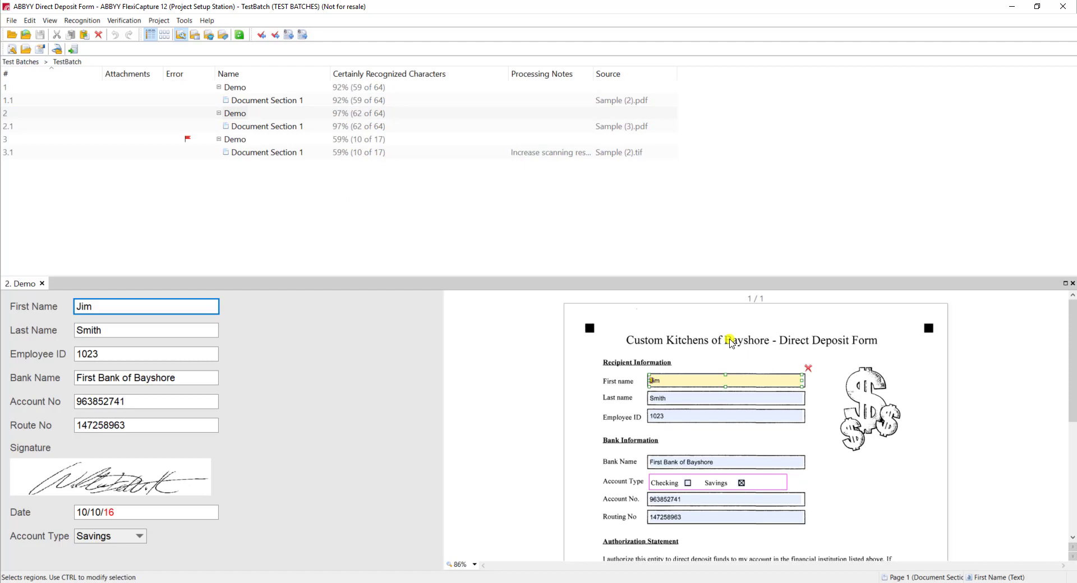
double_click(247, 140)
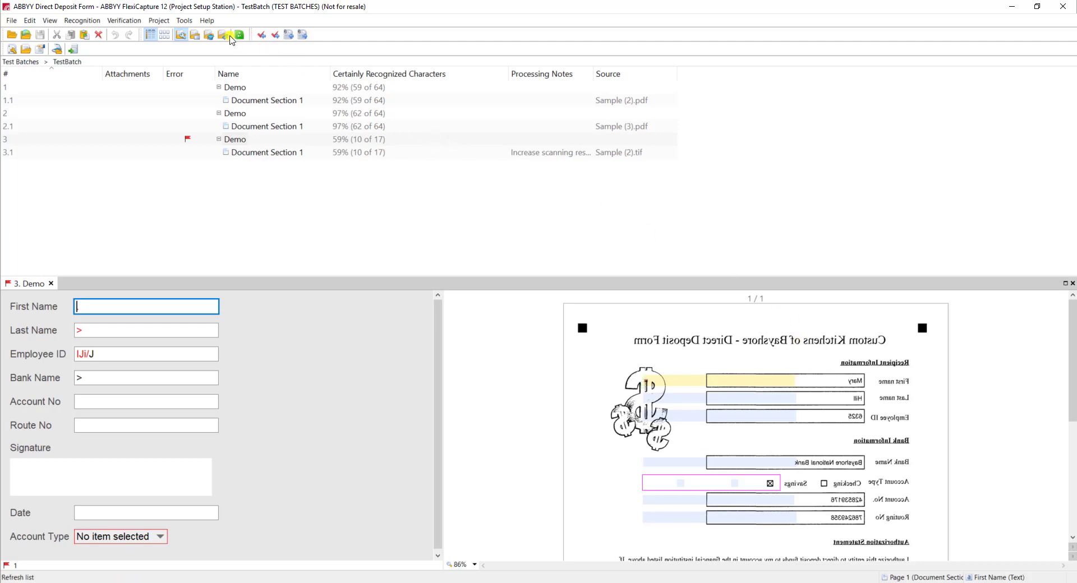
In the project properties, create an image enhancement profile named Flip_Hor with the Flip operation enabled and set to flip horizontally
click(159, 23)
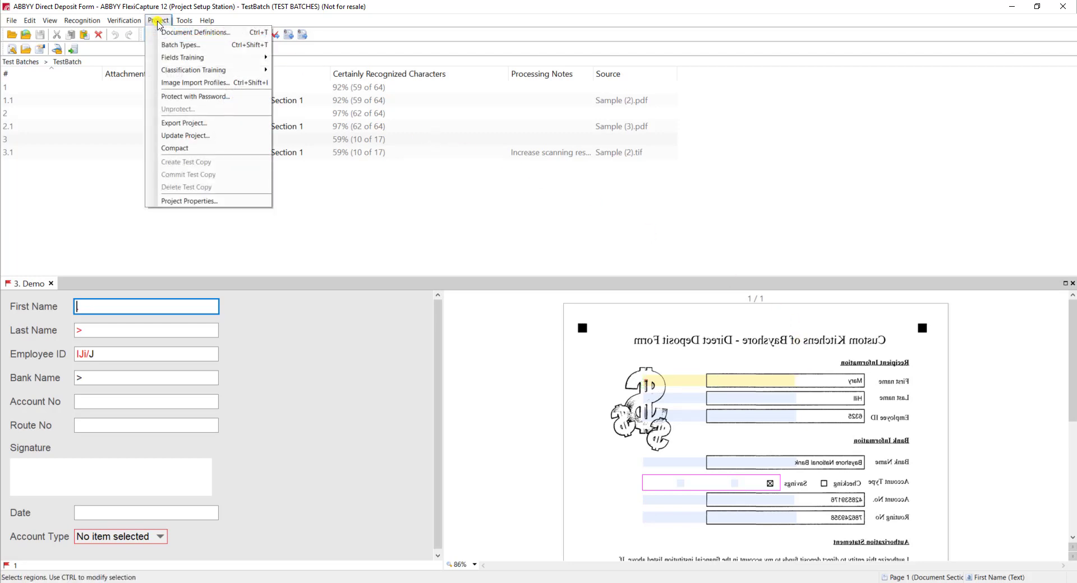
click(196, 201)
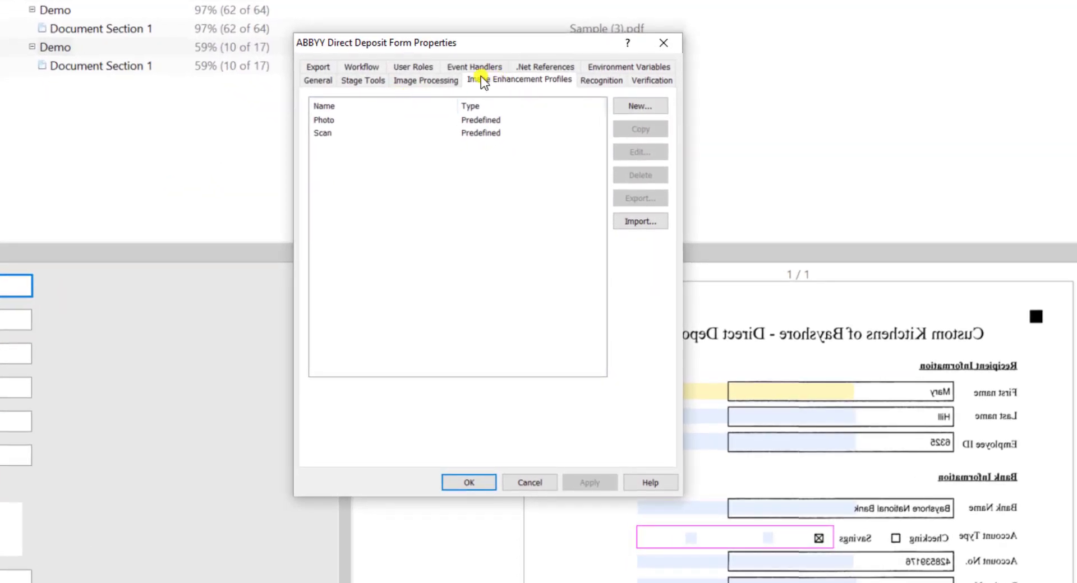
click(632, 106)
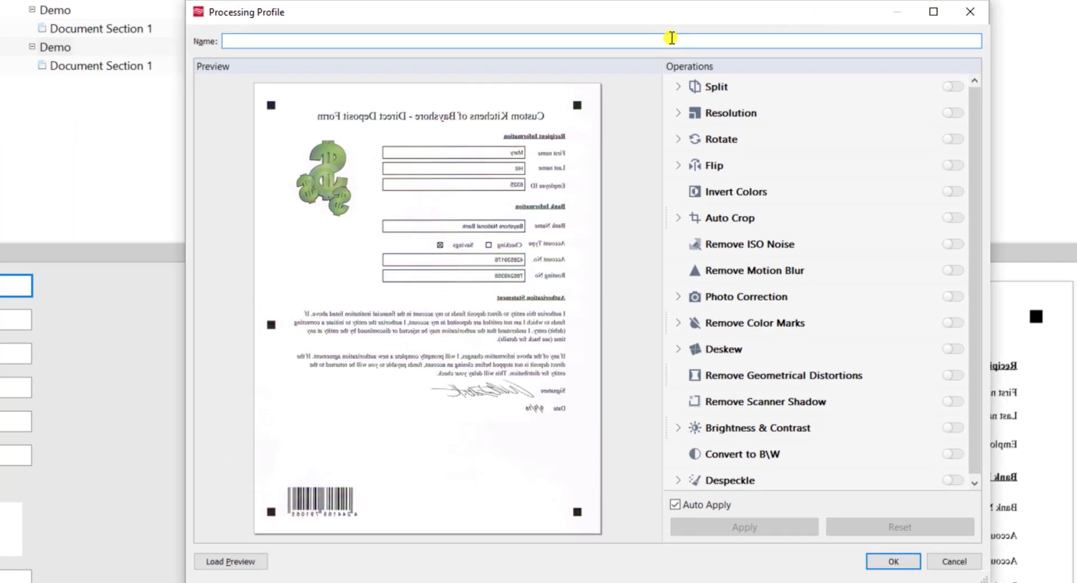
text(Flip_Hor)
click(685, 167)
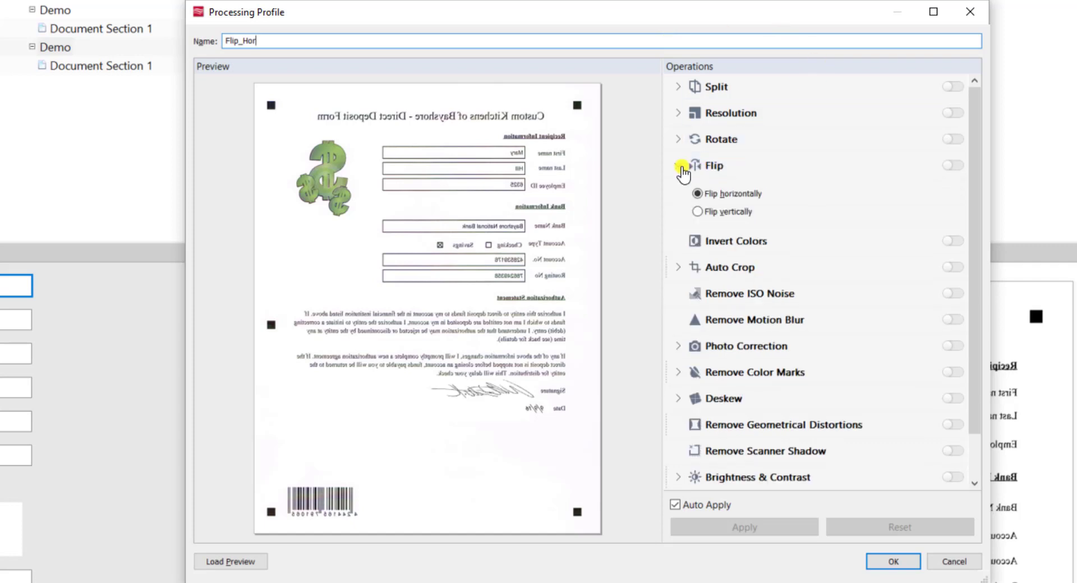
click(955, 164)
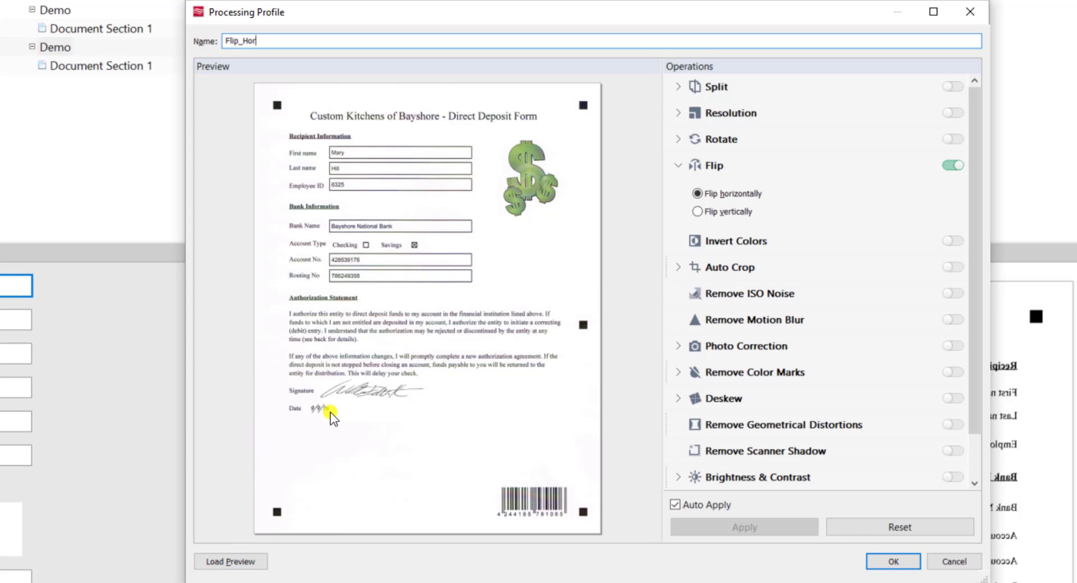
Try the profile preview without the flip and with inverted colors, then restore the horizontal flip
click(952, 165)
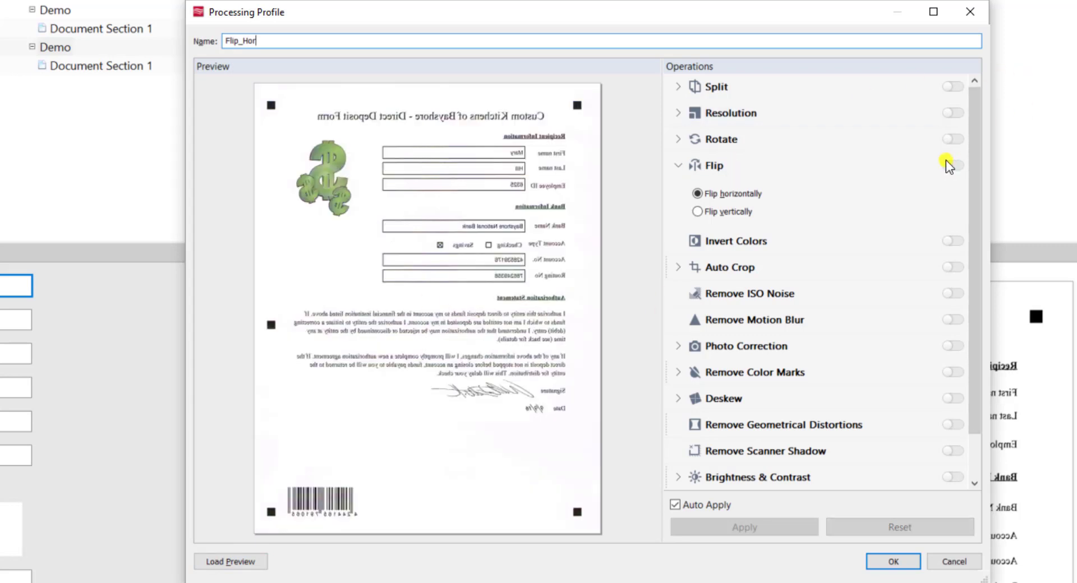
click(952, 241)
click(952, 241)
click(954, 165)
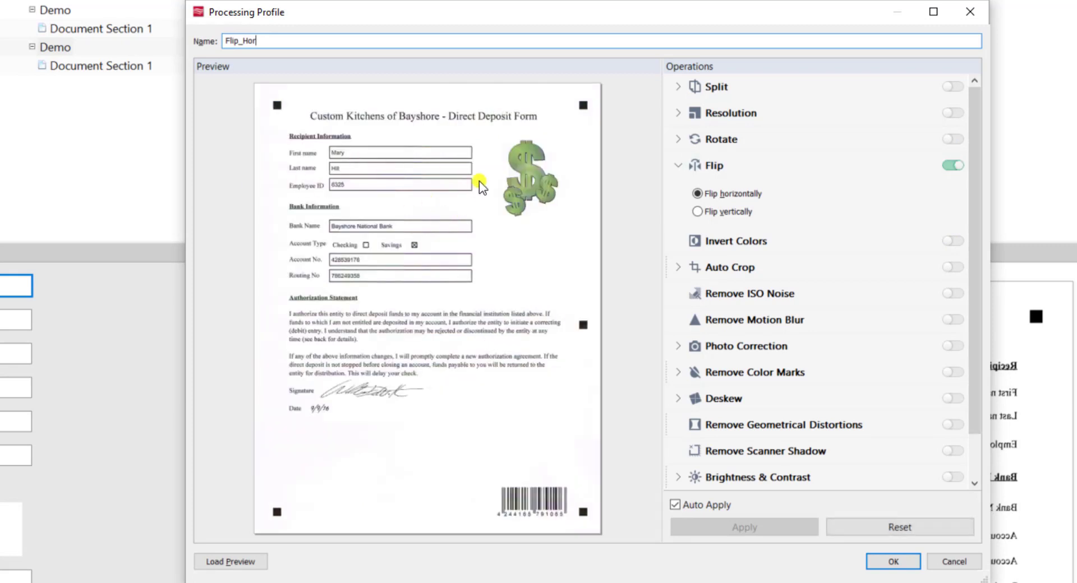
Save the Flip_Hor profile with horizontal flipping and accept the project properties
drag(644, 17, 583, 5)
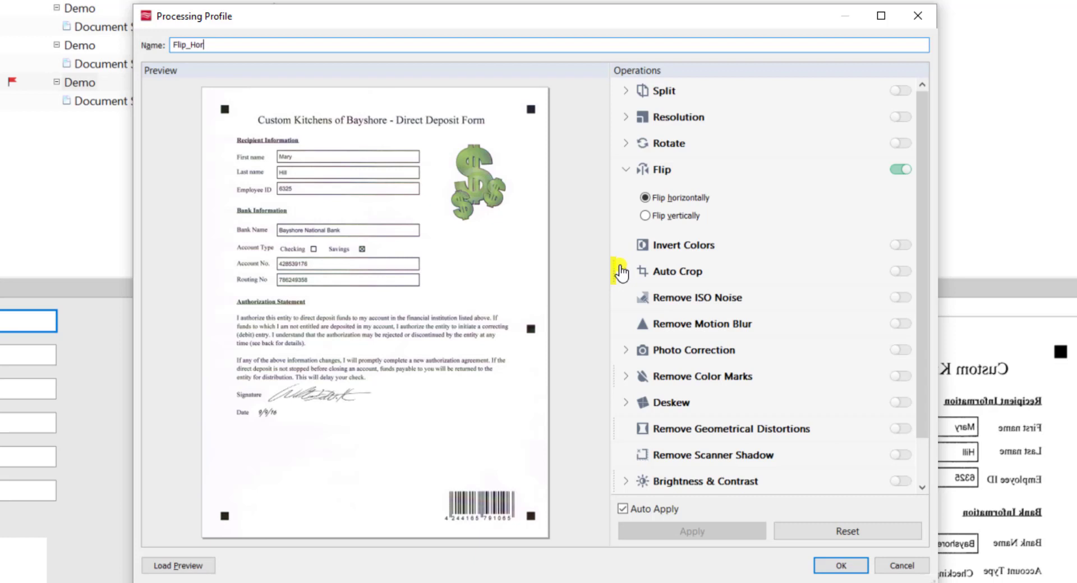
drag(613, 271, 644, 270)
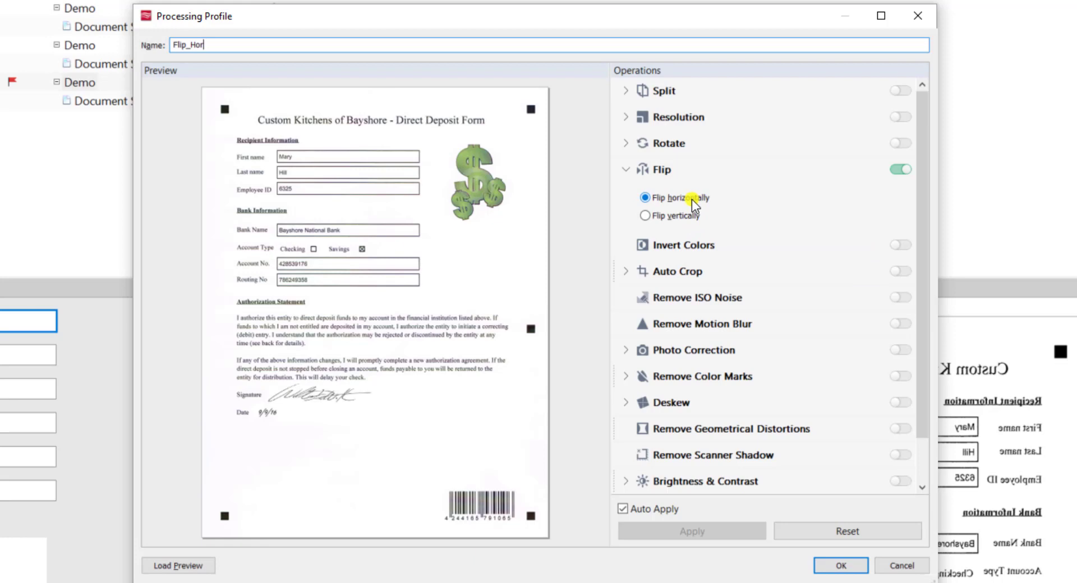
click(840, 565)
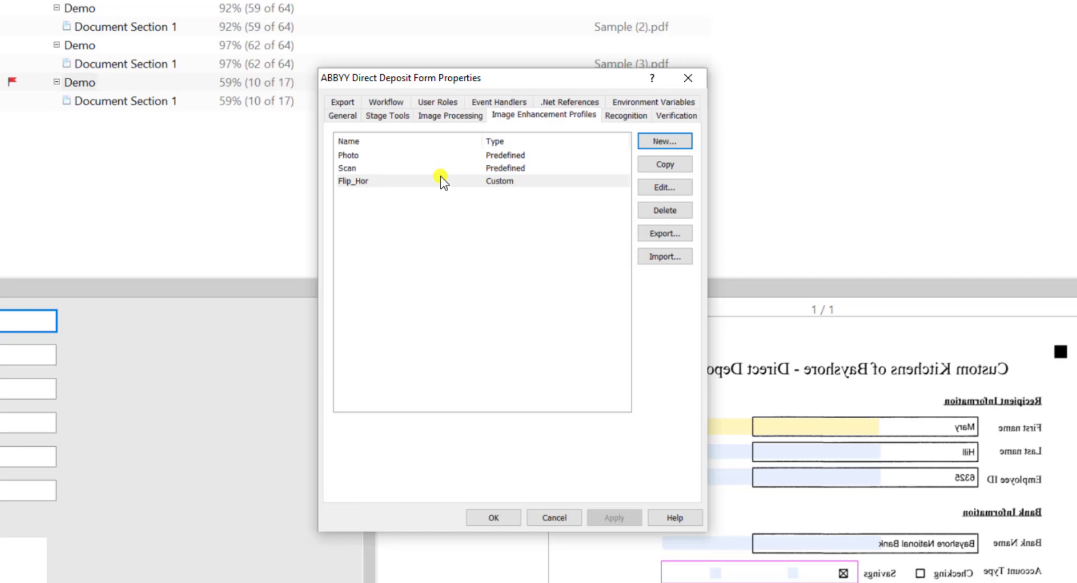
click(494, 517)
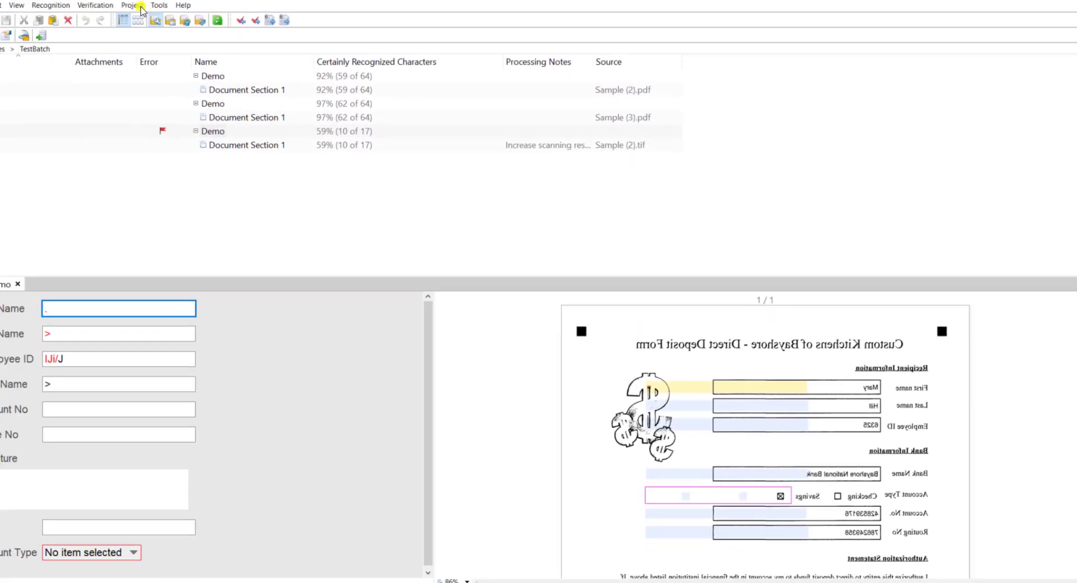
Start a new batch type for the project that uses the Flip_Hor image enhancement profile instead of basic image processing
click(161, 21)
click(180, 45)
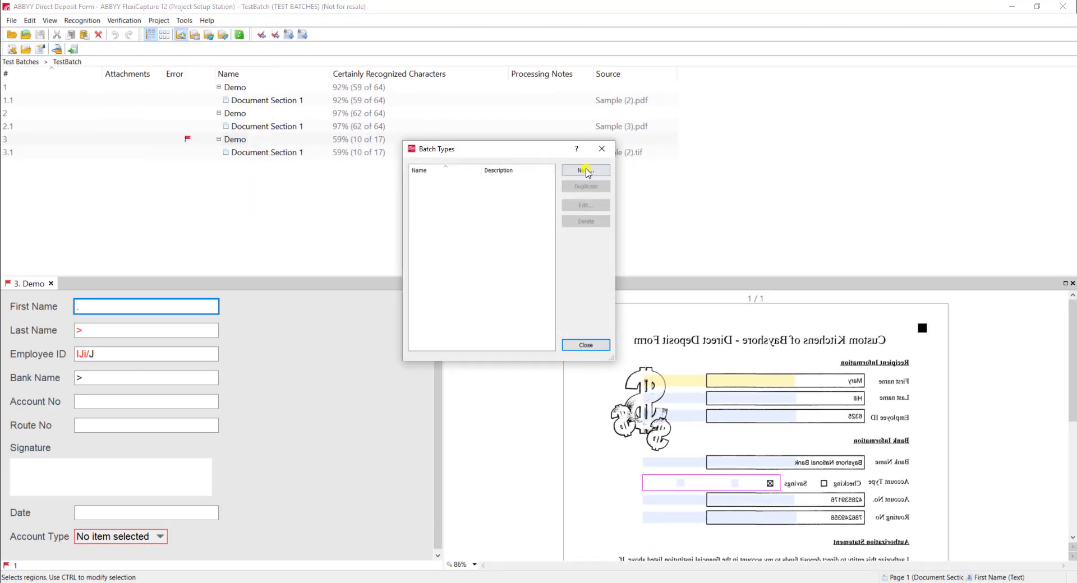
click(586, 174)
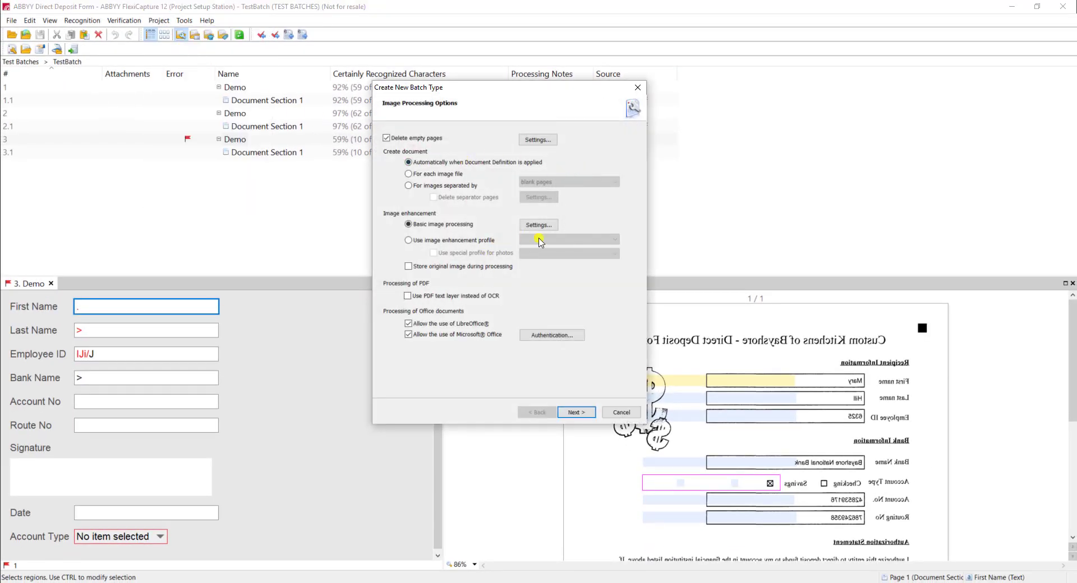
click(481, 242)
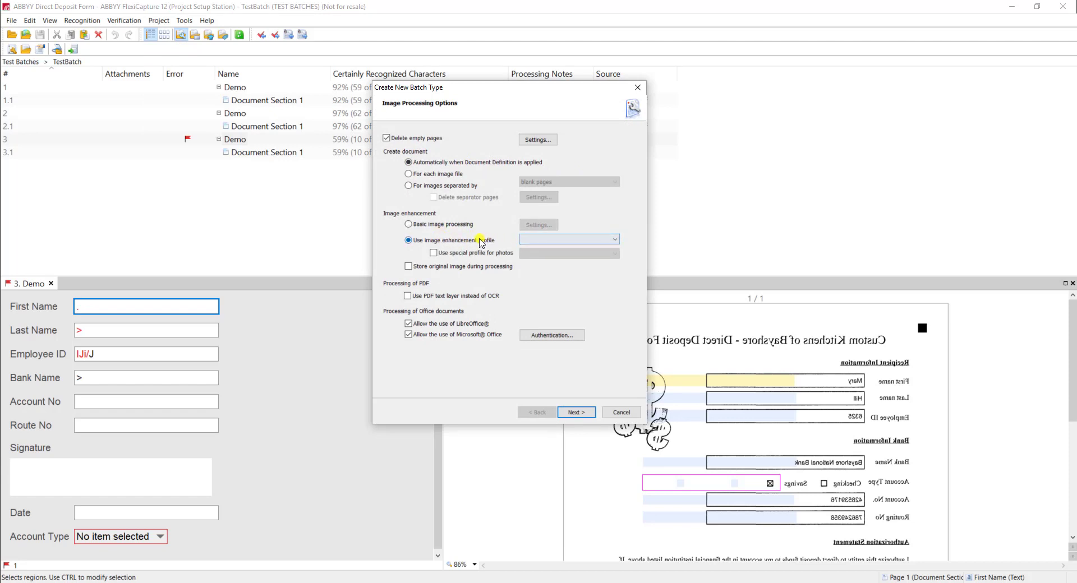
click(528, 242)
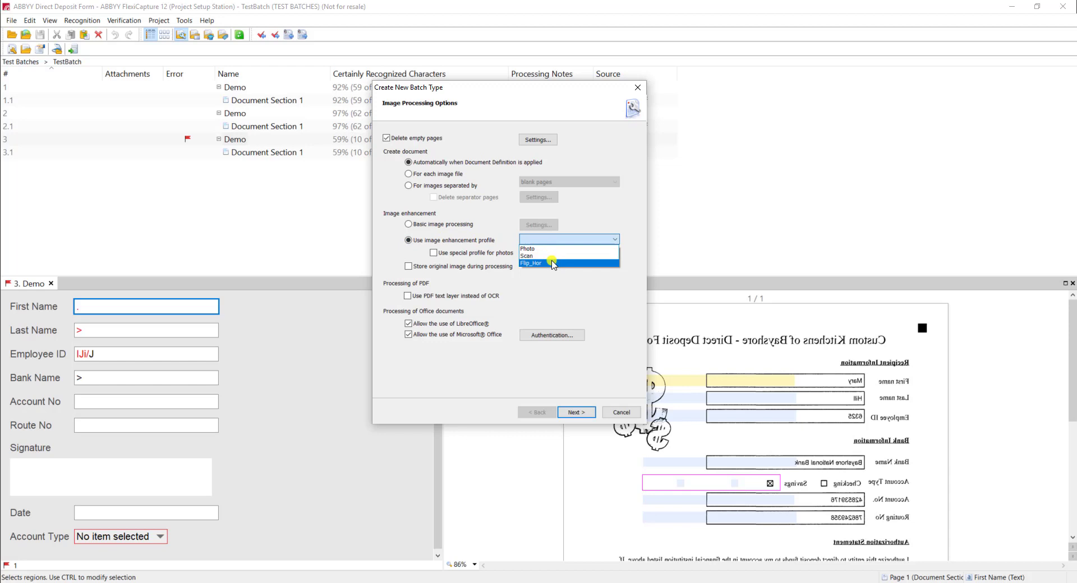
click(550, 264)
click(577, 413)
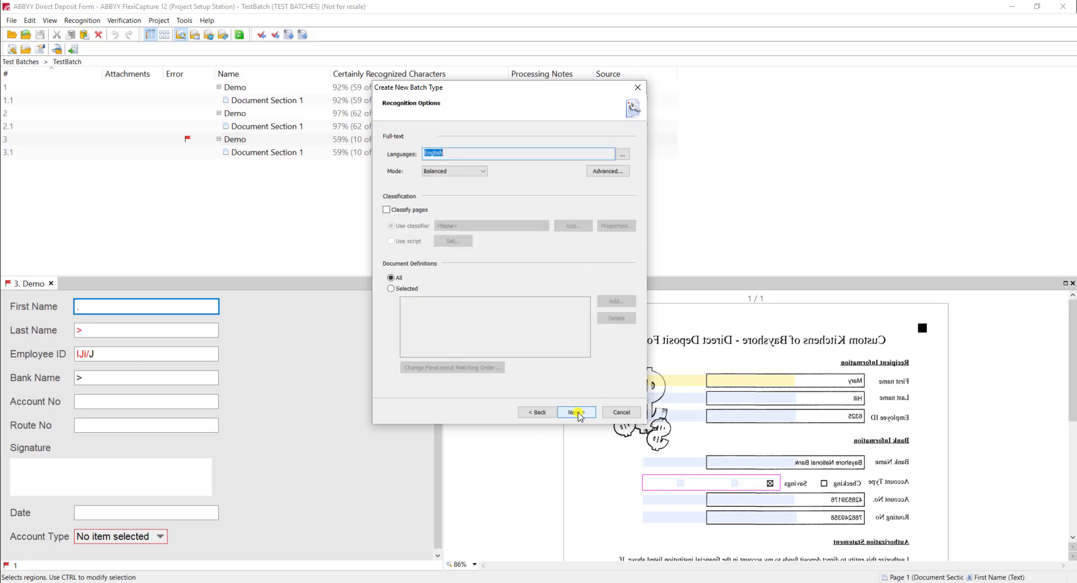
Keep the default recognition, verification and workflow options, name the batch type Flip_Hor_Batch_Type, and finish creating it
click(583, 413)
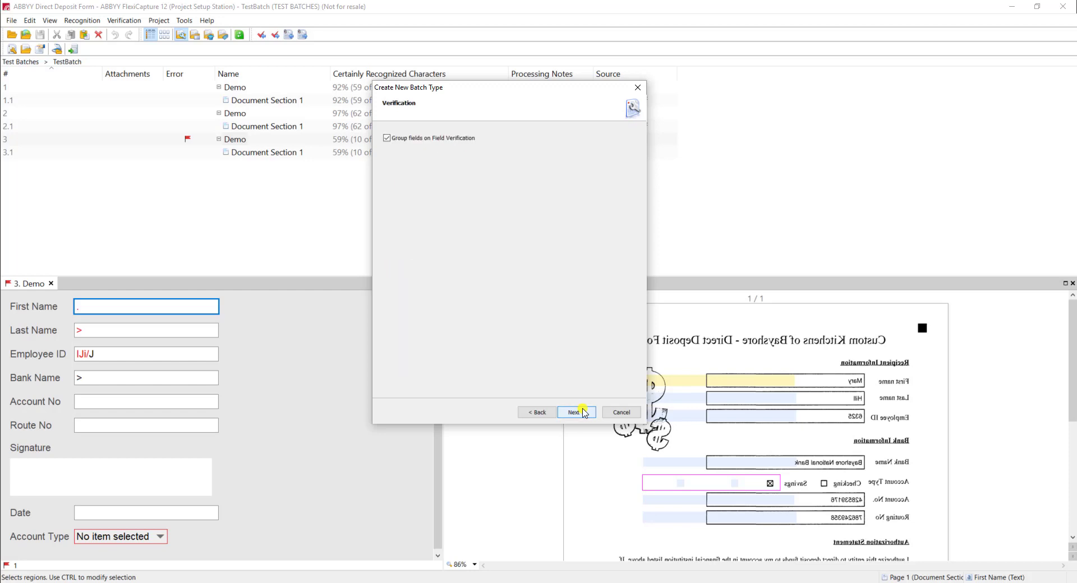
click(582, 413)
click(582, 412)
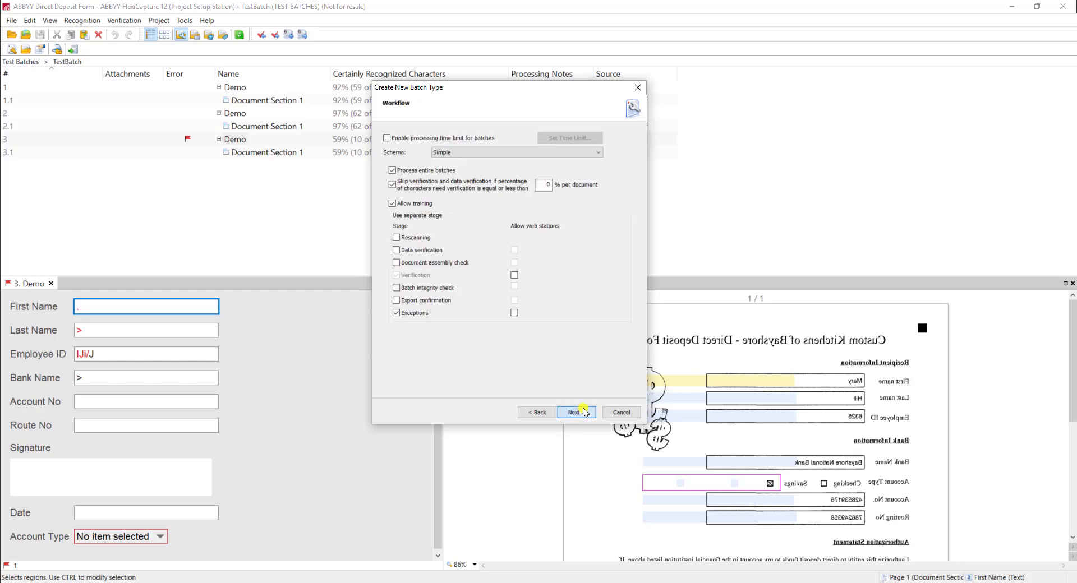
click(583, 413)
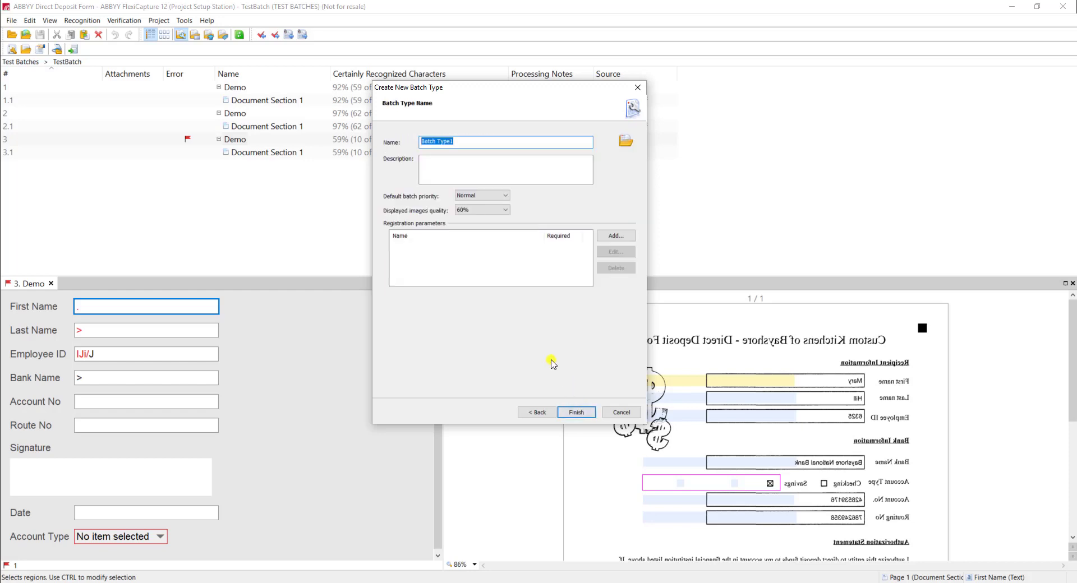
text(Flip_Hor_Batch_Type)
key(Return)
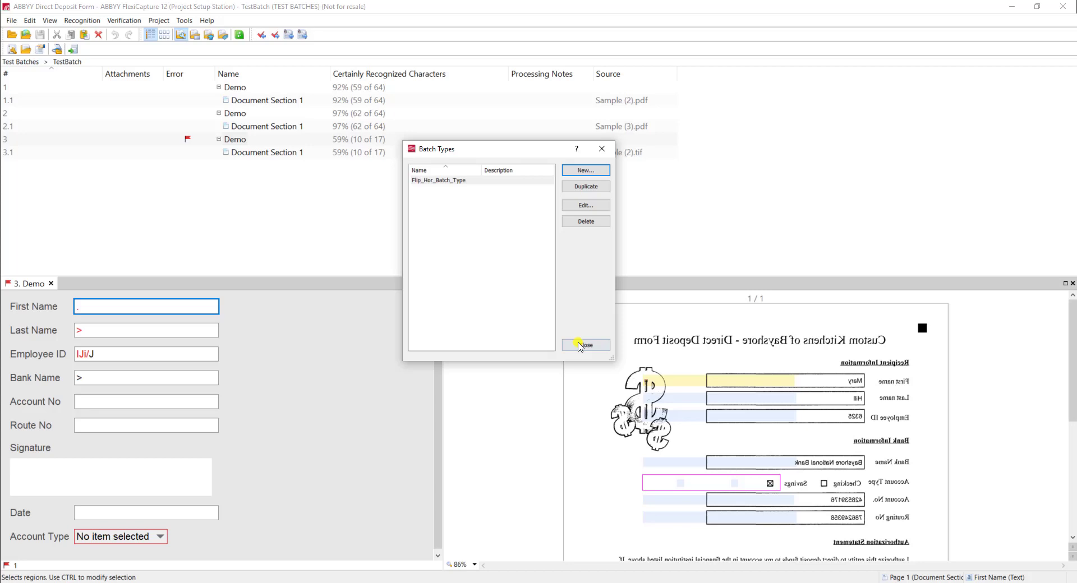
click(583, 346)
Return to the test batches list, create a new batch of type Flip_Hor_Batch_Type, and open it
click(49, 21)
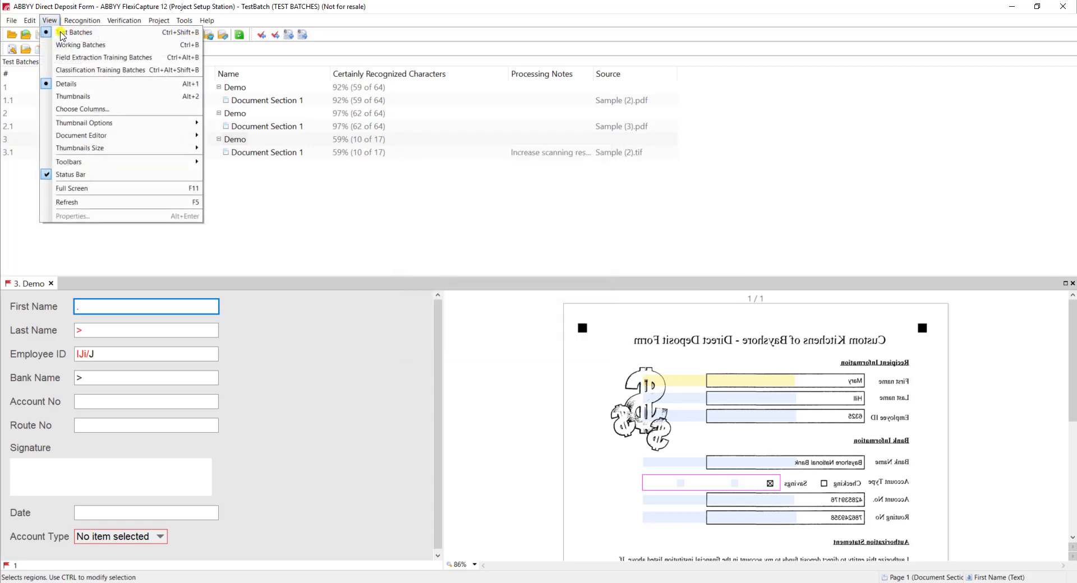
click(156, 111)
right_click(156, 110)
click(158, 115)
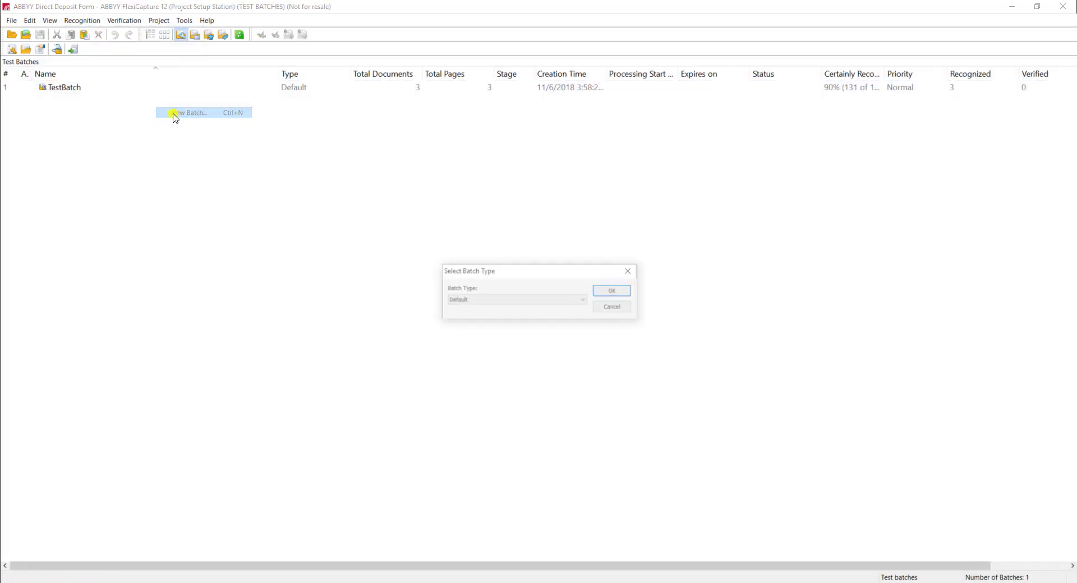
click(544, 301)
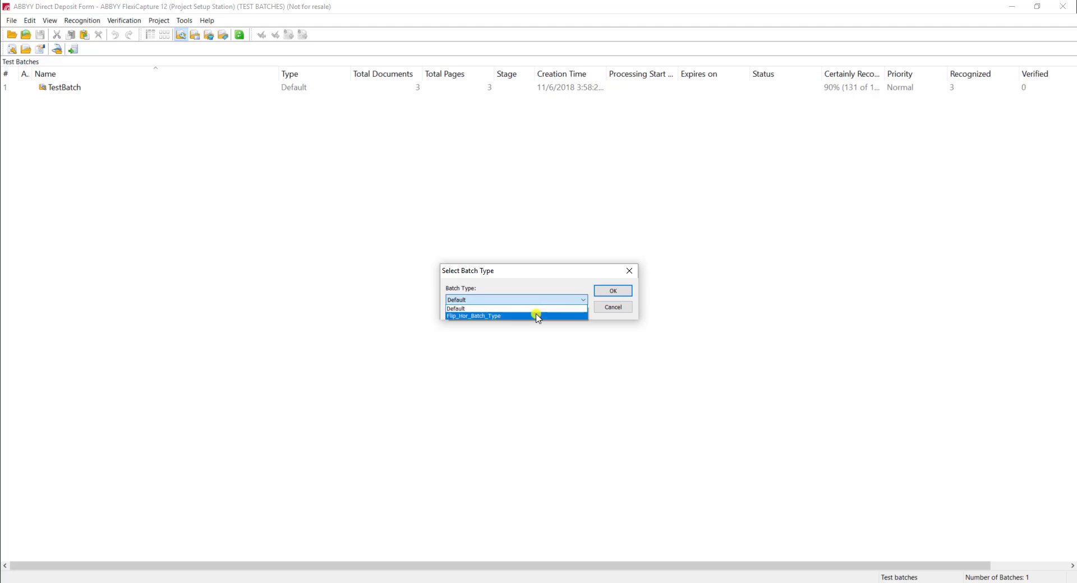
click(494, 317)
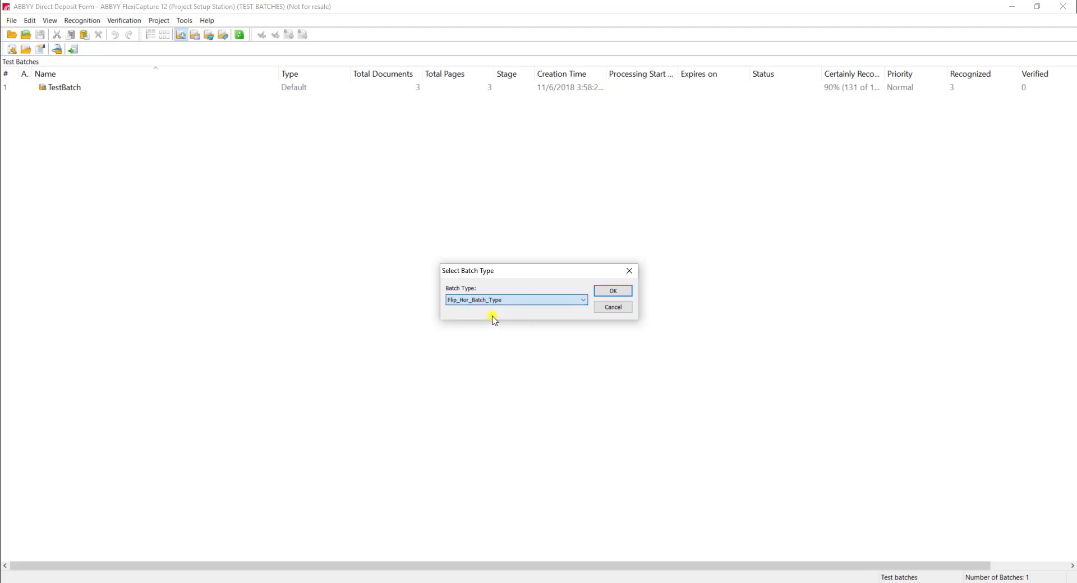
click(608, 291)
double_click(79, 101)
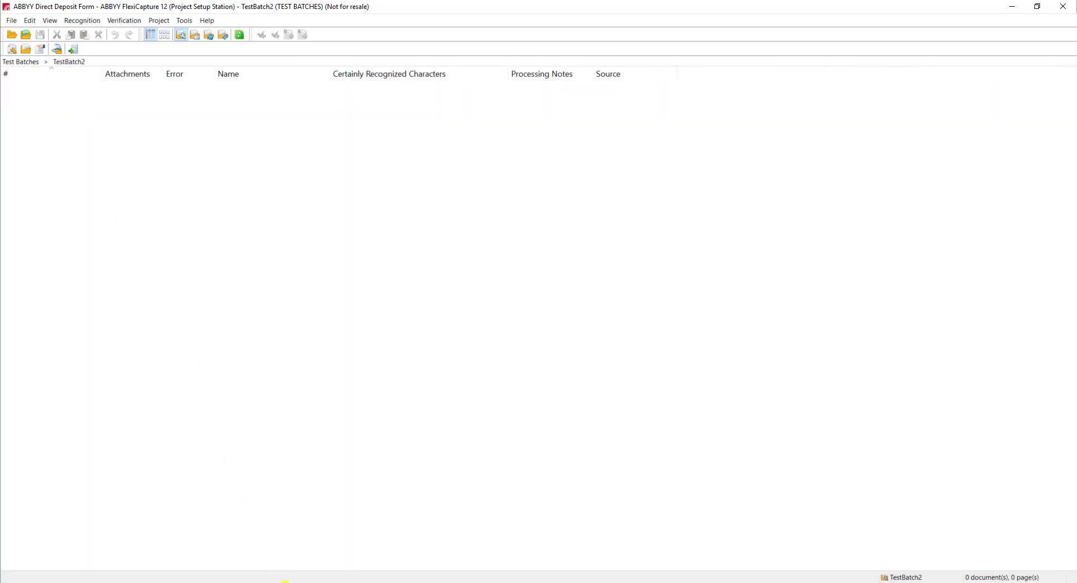
Switch to the Flipped for Image Enhancement folder in File Explorer and view the sample TIF images to check their orientation
mouse_move(283, 580)
click(385, 541)
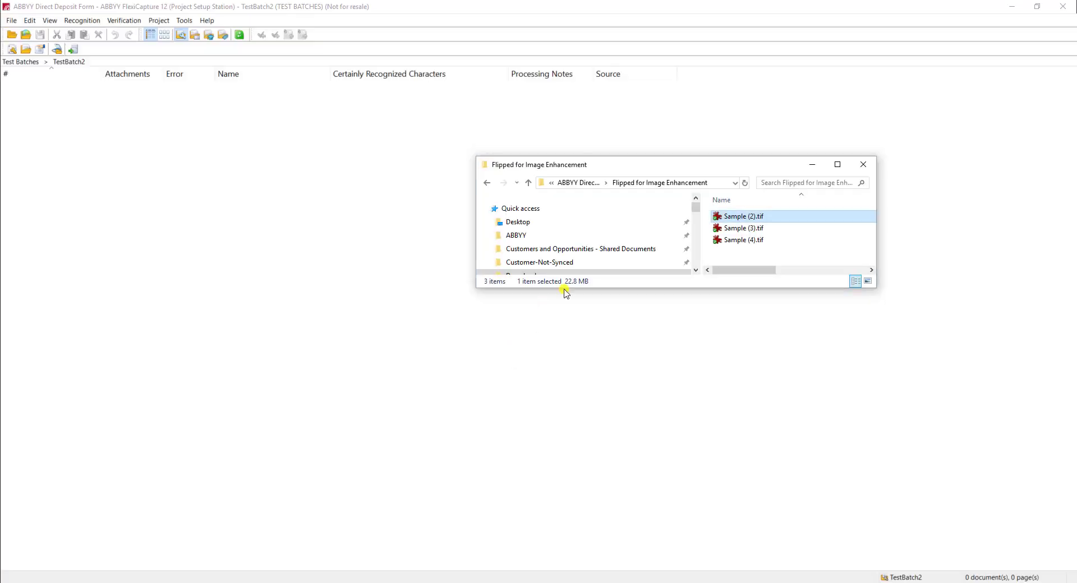
double_click(746, 217)
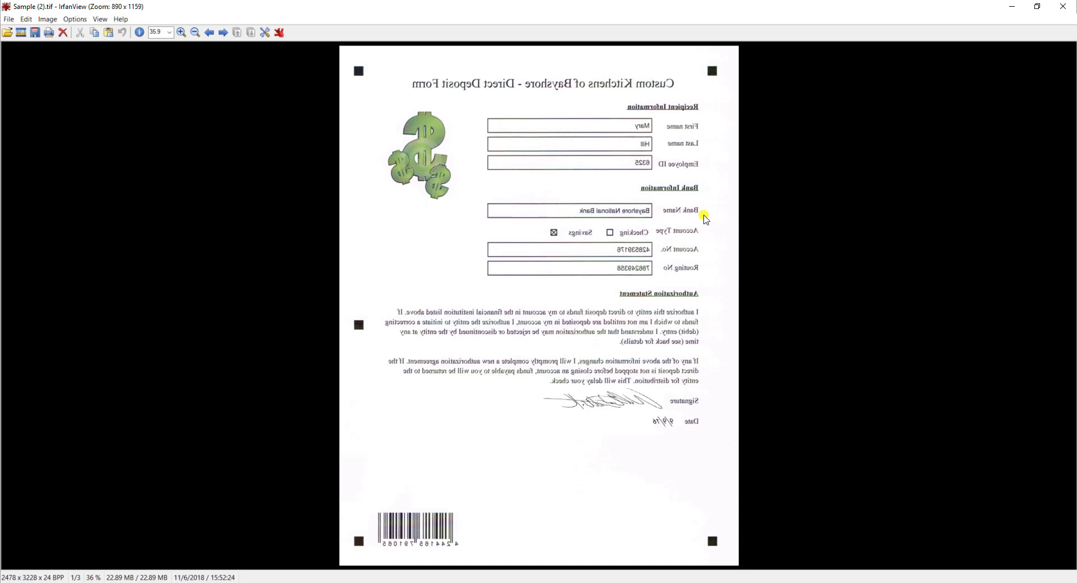
click(1063, 6)
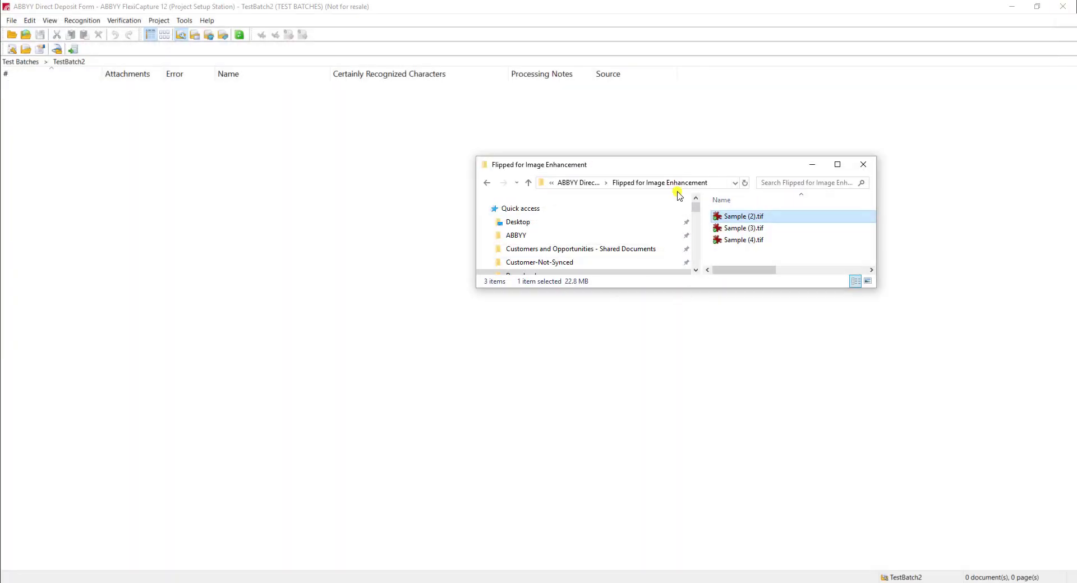
click(734, 227)
double_click(734, 227)
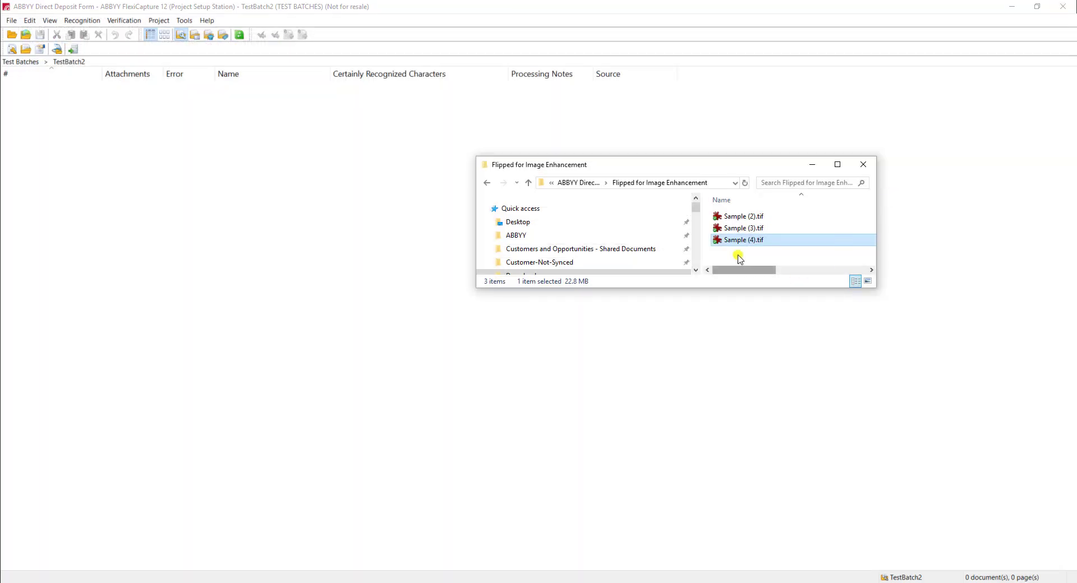
Add the three sample TIF files to the new batch and open the first Demo document to check its recognized fields
drag(738, 257, 392, 271)
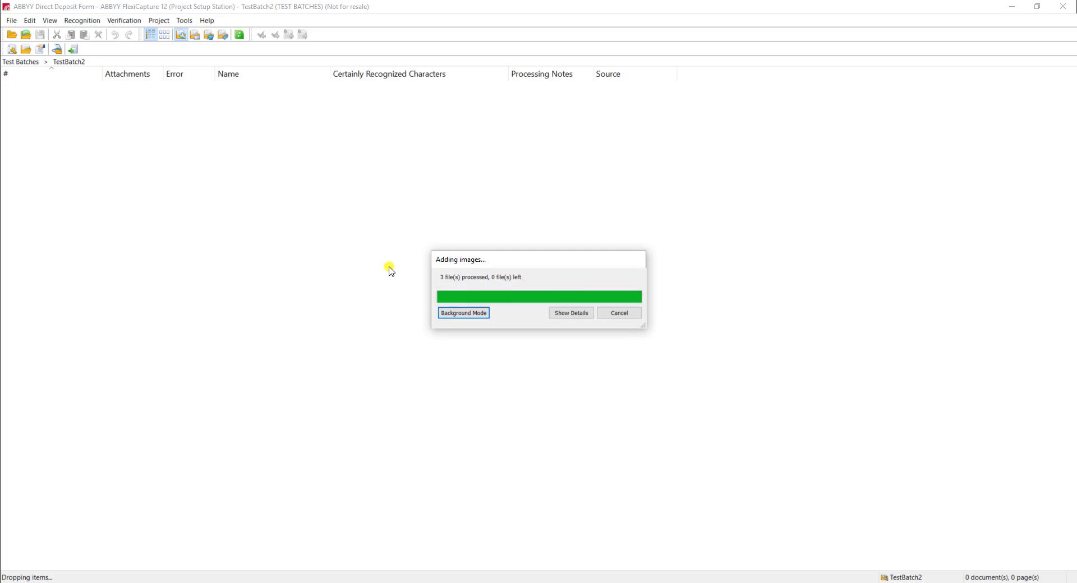
double_click(235, 87)
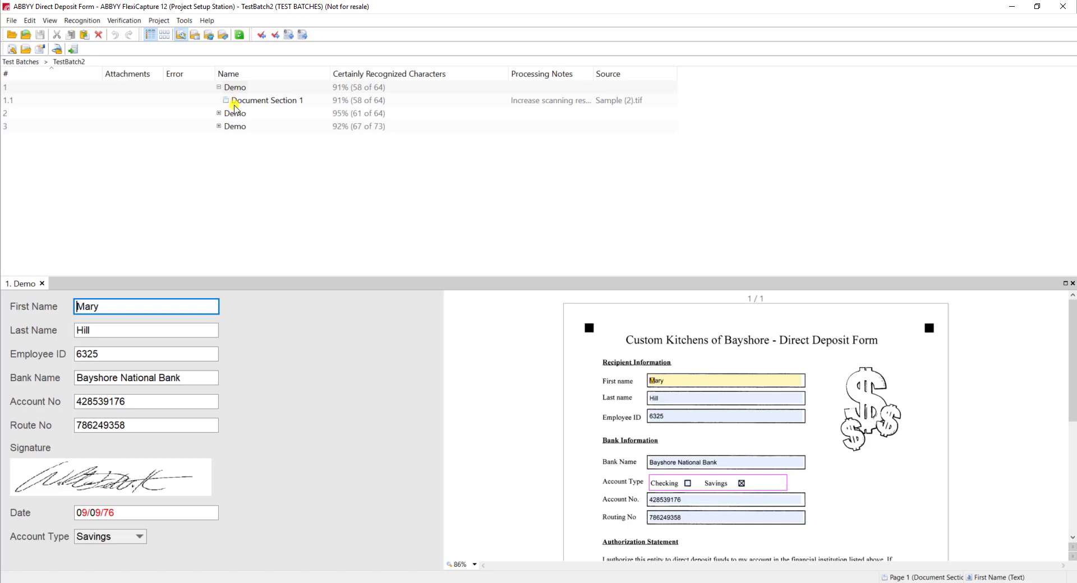
click(700, 381)
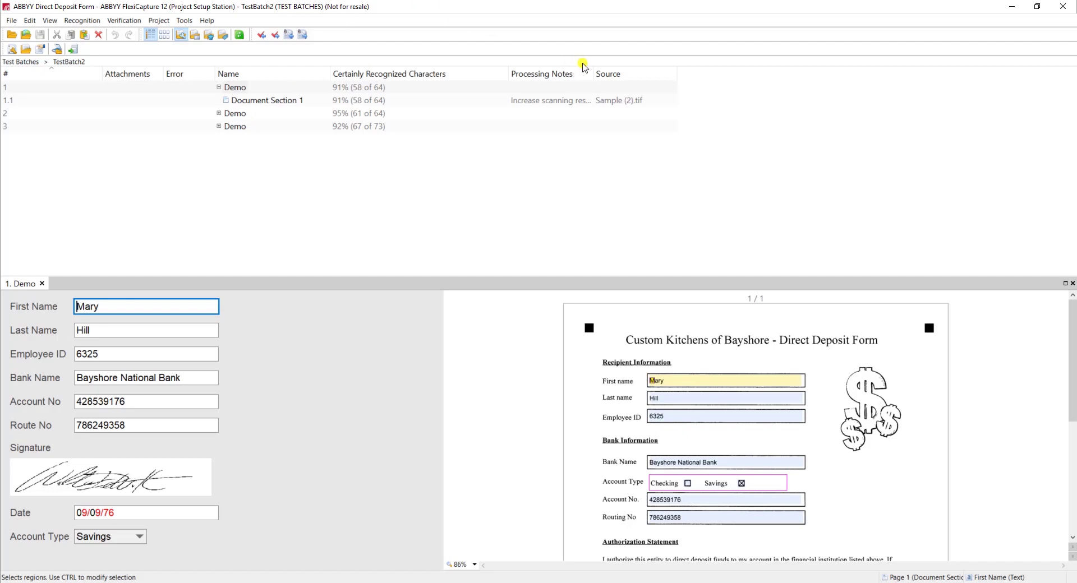
Widen the Processing Notes column to read the full note, and open the Flip_Hor image enhancement profile for editing in the project properties
drag(593, 74, 698, 74)
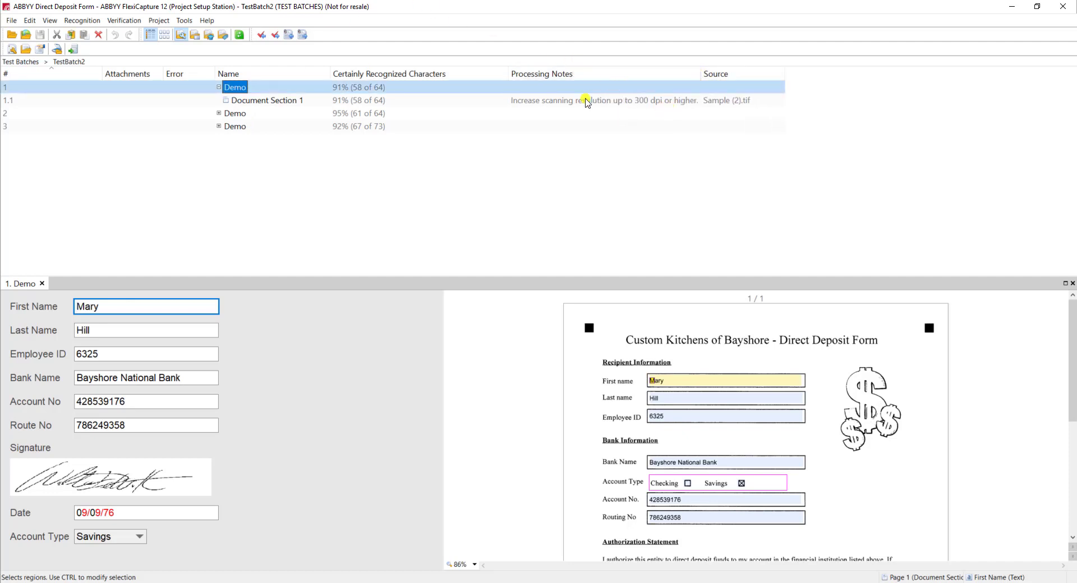
click(158, 20)
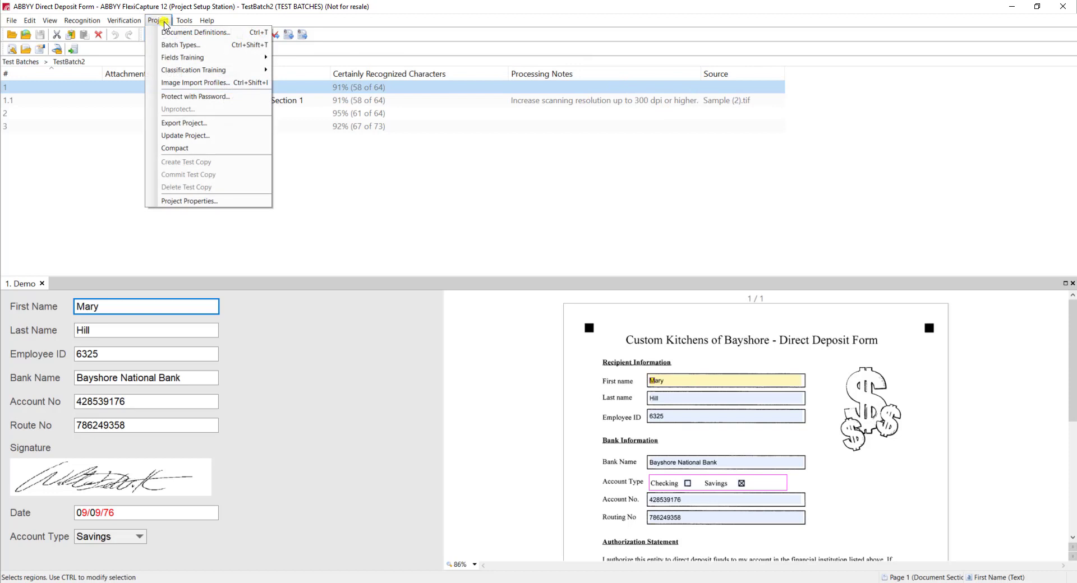
click(182, 201)
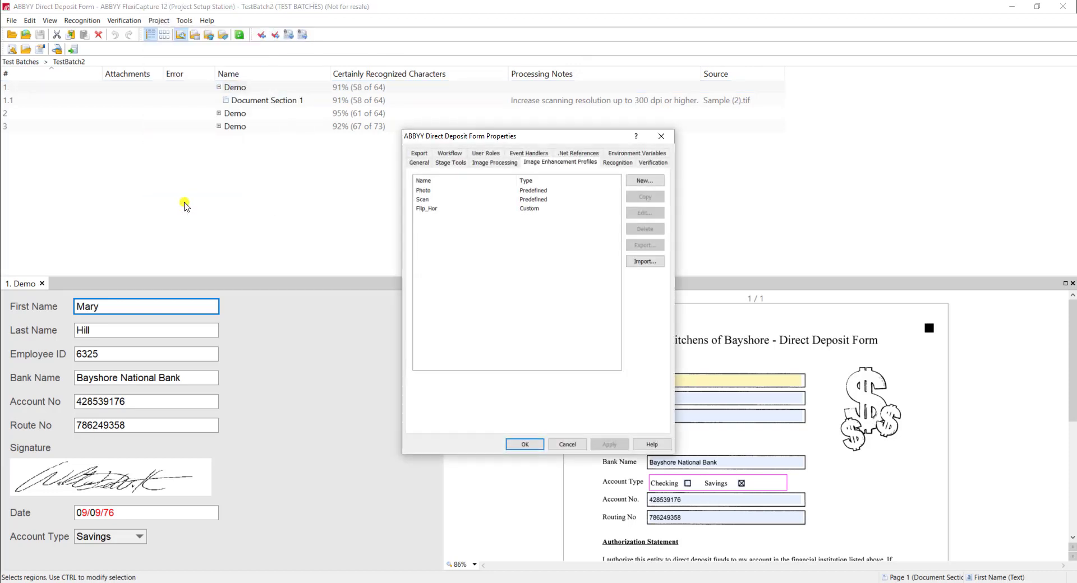
click(448, 210)
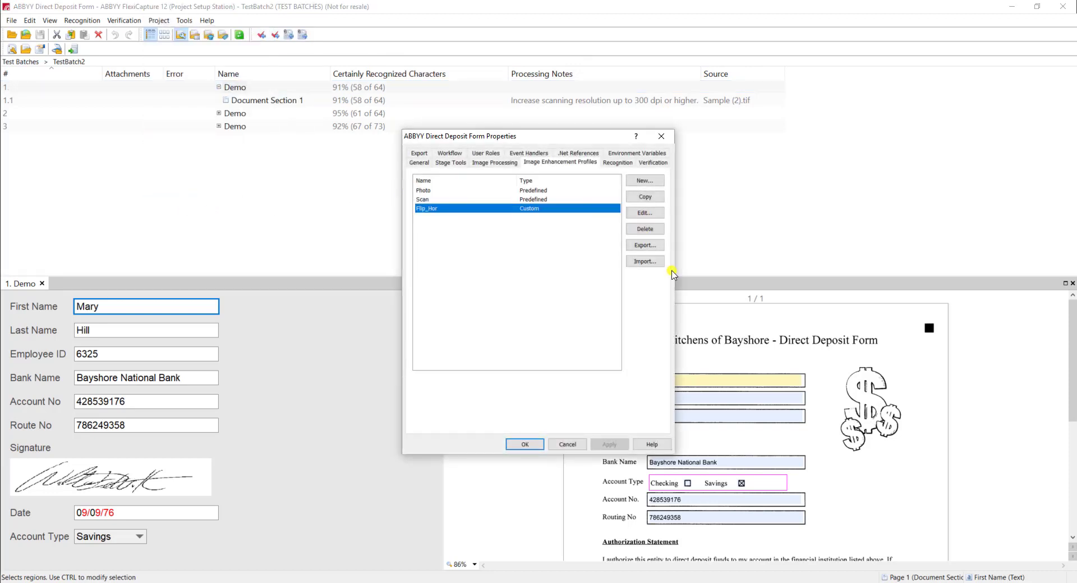
click(645, 214)
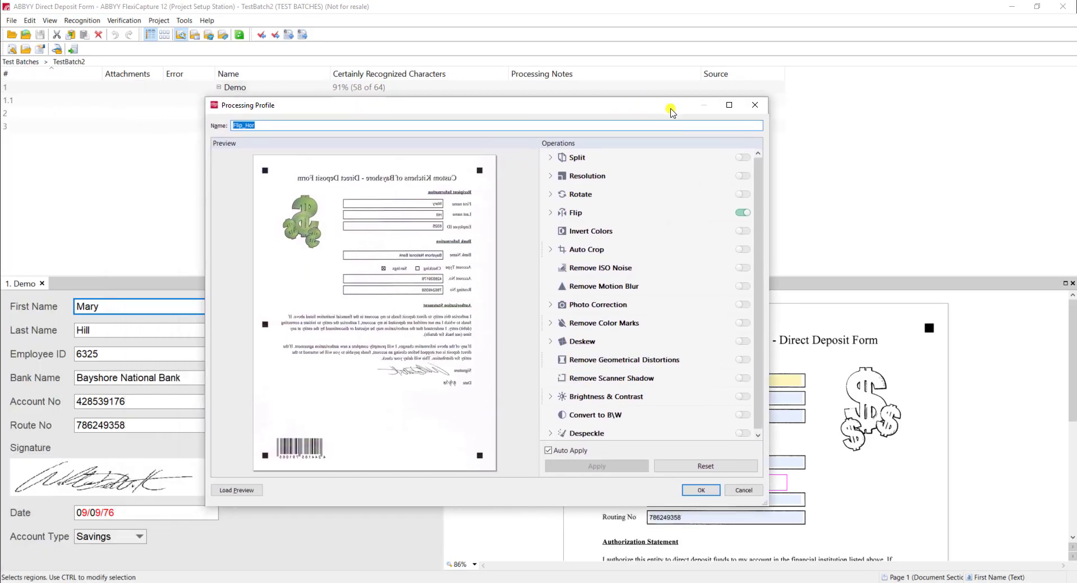
Enable the Resolution operation at 300 DPI in the Flip_Hor processing profile
drag(697, 104, 720, 114)
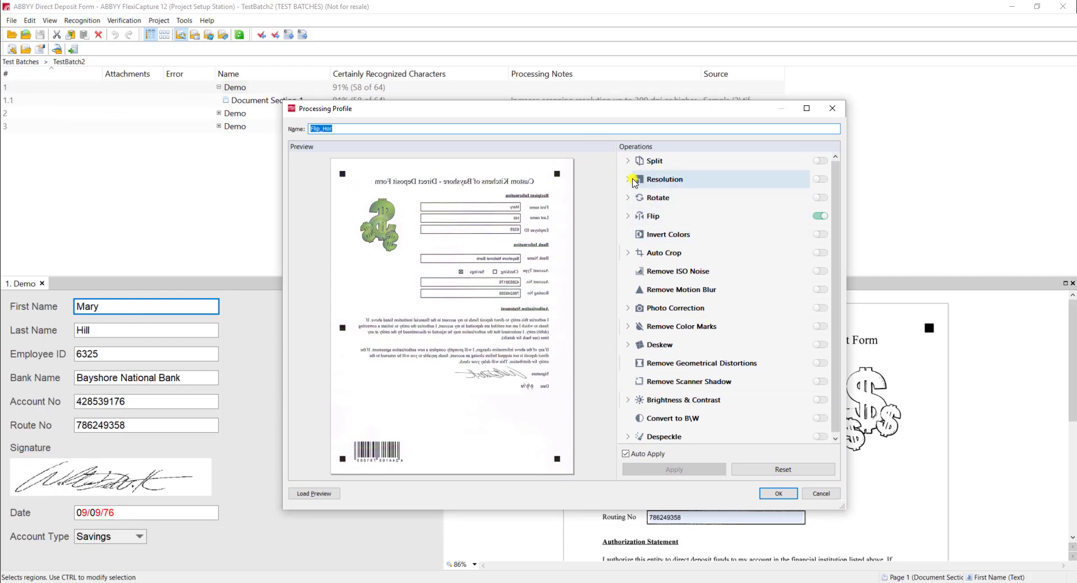
click(632, 180)
click(820, 180)
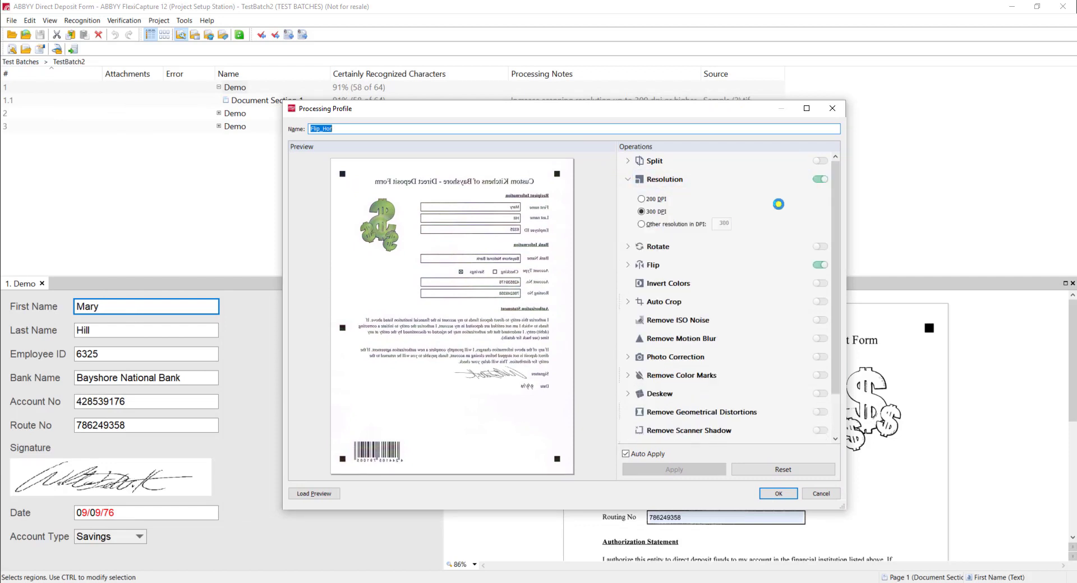